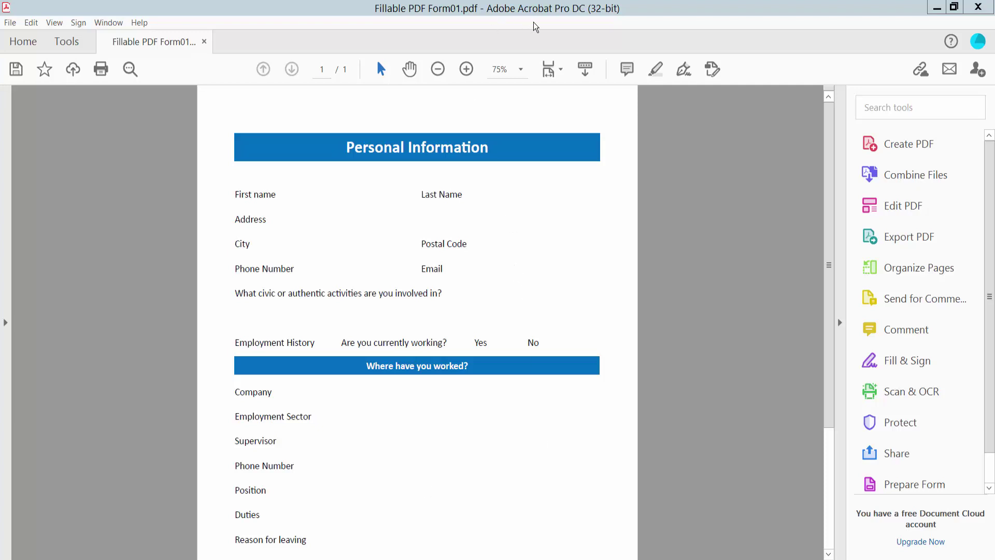
{"action": "scroll", "coordinate": [504, 230], "scroll_direction": "up", "scroll_amount": 2}
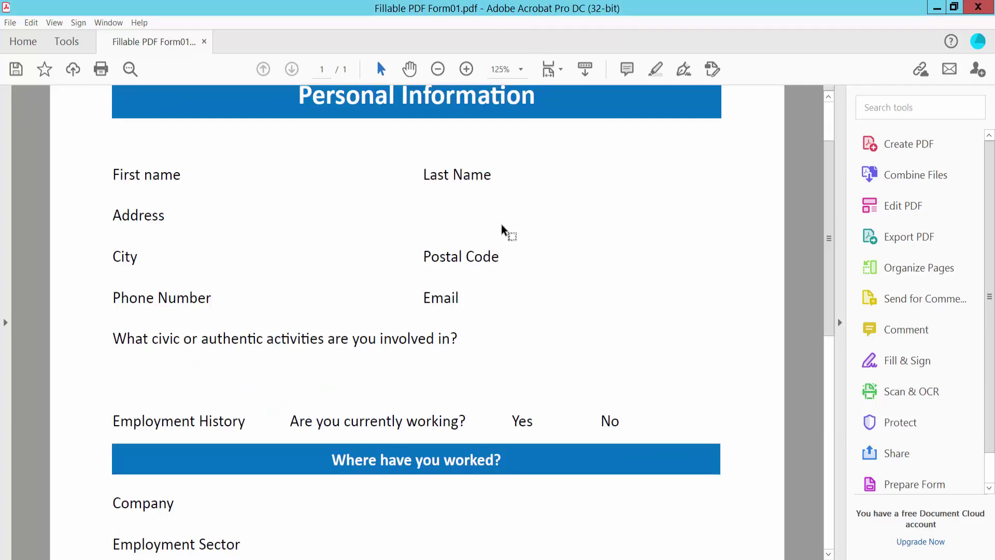
{"action": "scroll", "coordinate": [503, 230], "scroll_direction": "down", "scroll_amount": 1}
{"action": "scroll", "coordinate": [366, 251], "scroll_direction": "up", "scroll_amount": 1}
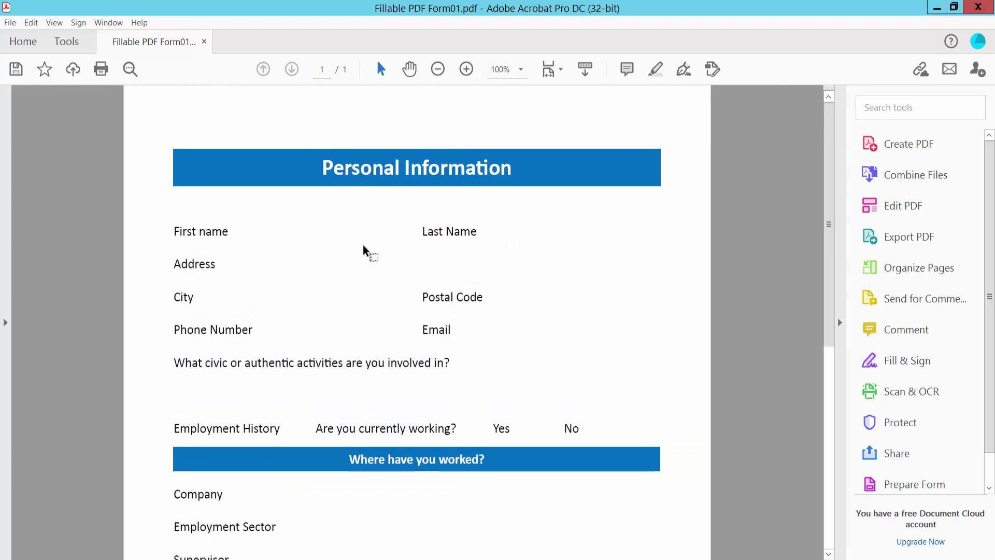
- Start Prepare Form on the current document from the Tools collection
{"action": "left_click", "coordinate": [67, 42]}
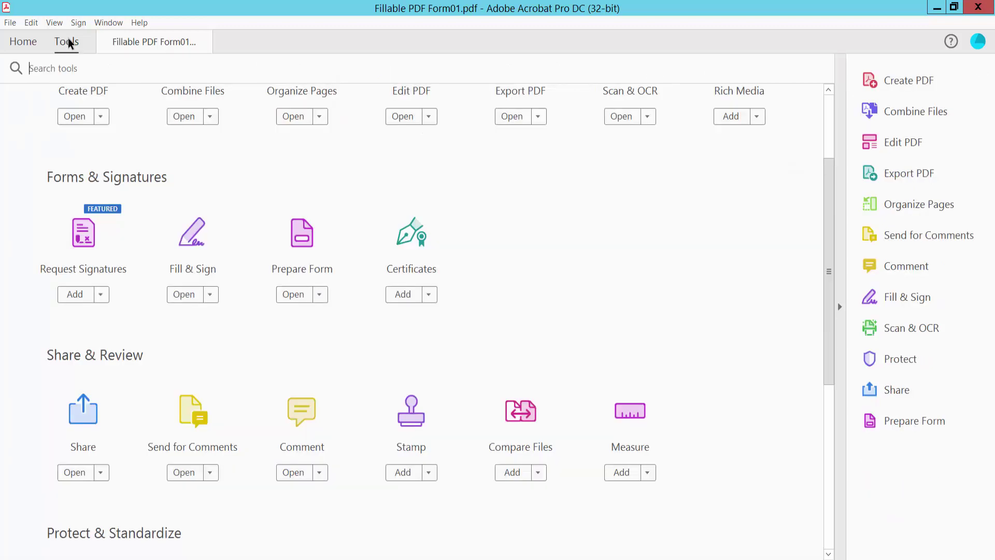
{"action": "scroll", "coordinate": [377, 164], "scroll_direction": "down", "scroll_amount": 1}
{"action": "scroll", "coordinate": [378, 164], "scroll_direction": "up", "scroll_amount": 2}
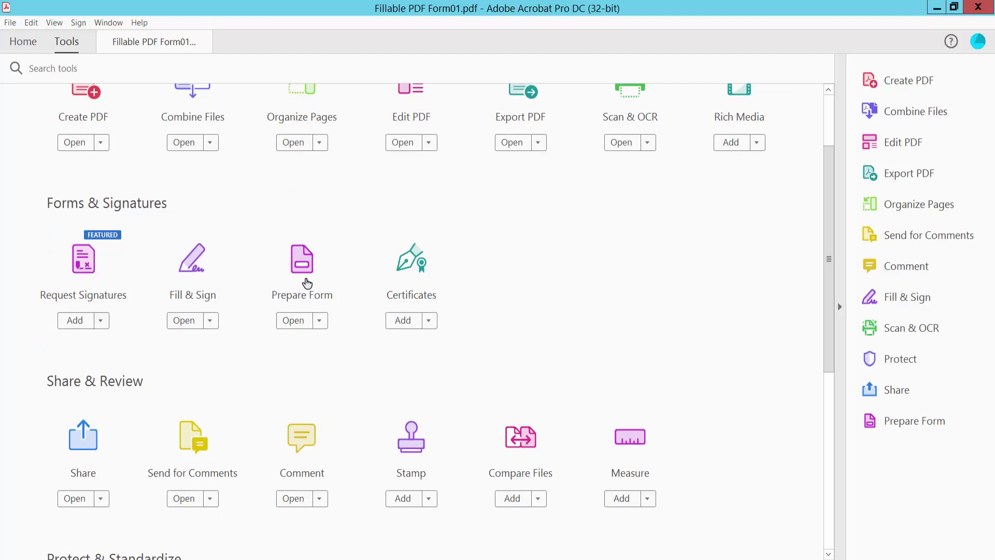
{"action": "left_click", "coordinate": [302, 269]}
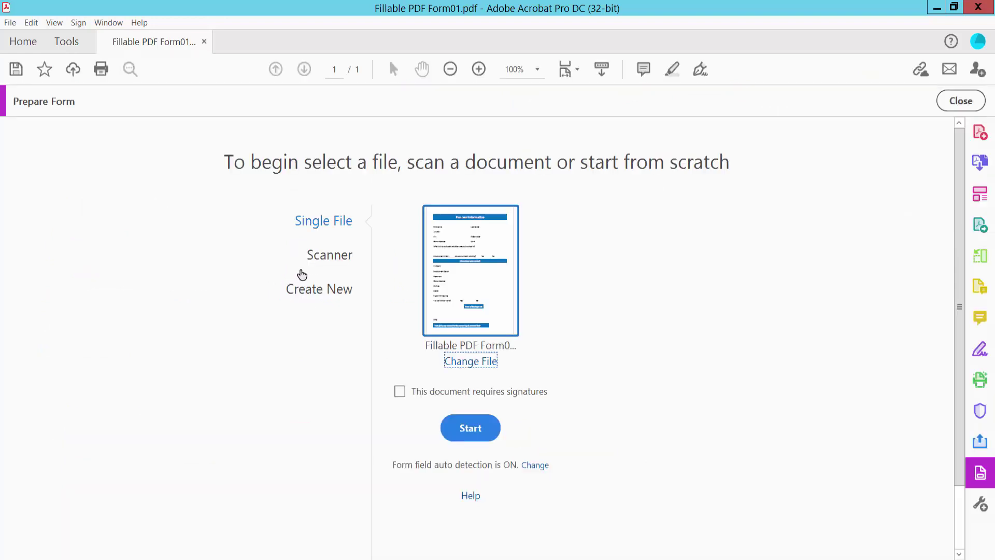
{"action": "left_click", "coordinate": [471, 427]}
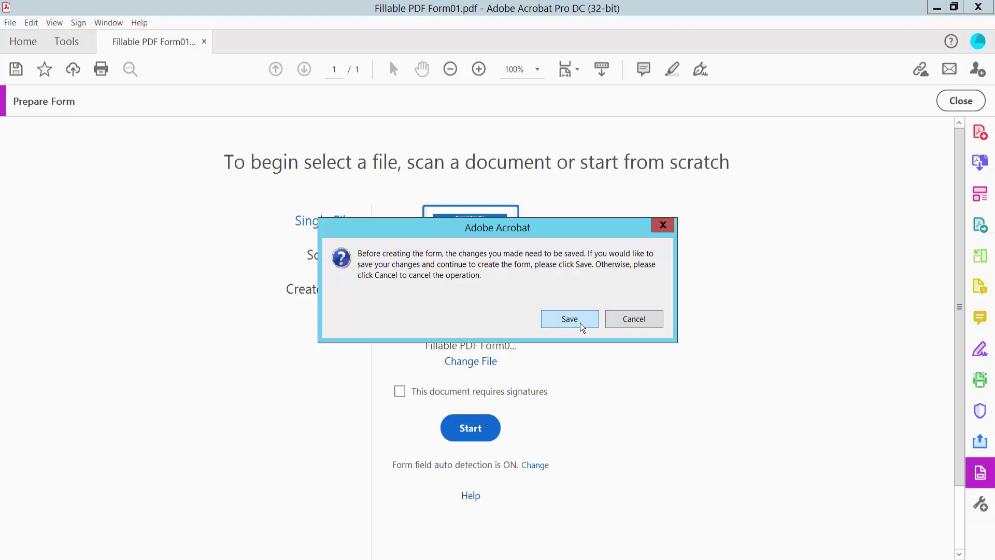
- Save the document as 'Fillable PDF Form0155' to begin form editing
{"action": "left_click", "coordinate": [573, 320]}
{"action": "type", "text": "Fillable PDF Form0155"}
{"action": "left_click", "coordinate": [176, 281]}
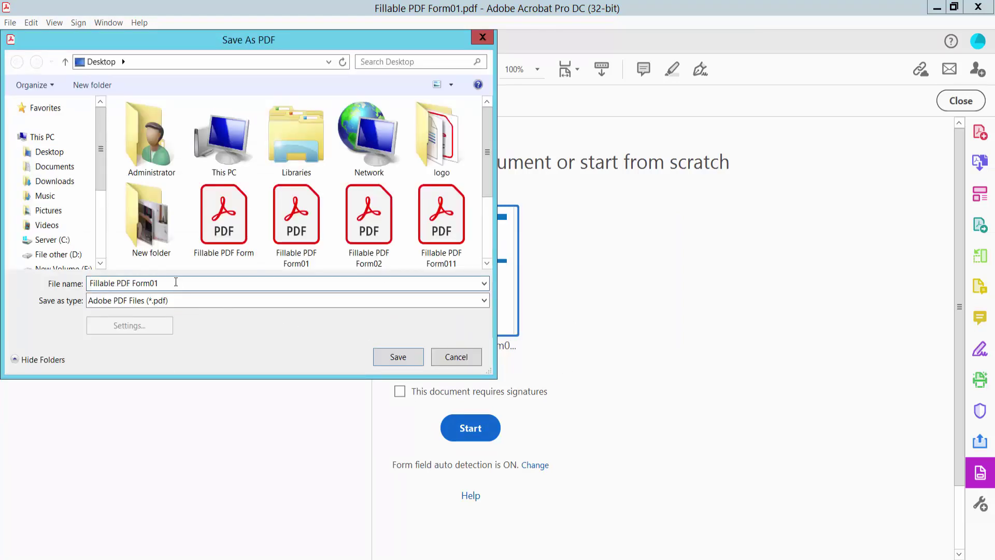
{"action": "left_click", "coordinate": [396, 355]}
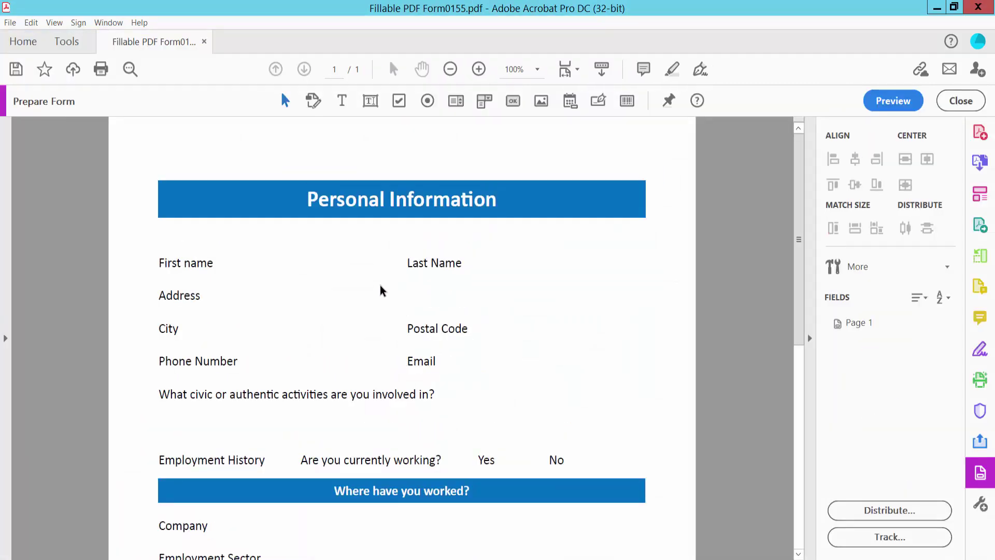
- Draw the Text3 text field to the right of the First name label
{"action": "left_click", "coordinate": [370, 100]}
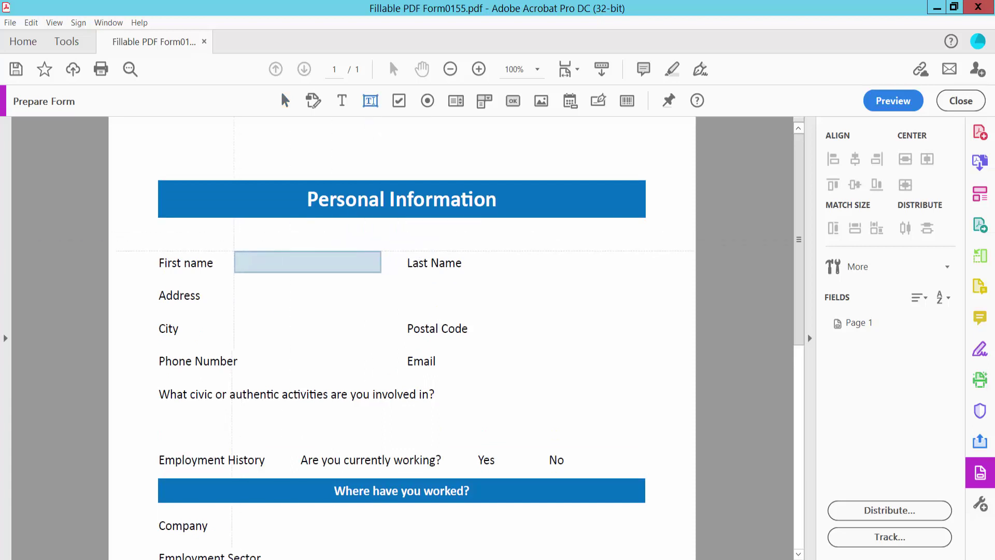
{"action": "left_click_drag", "start_coordinate": [216, 251], "coordinate": [403, 275]}
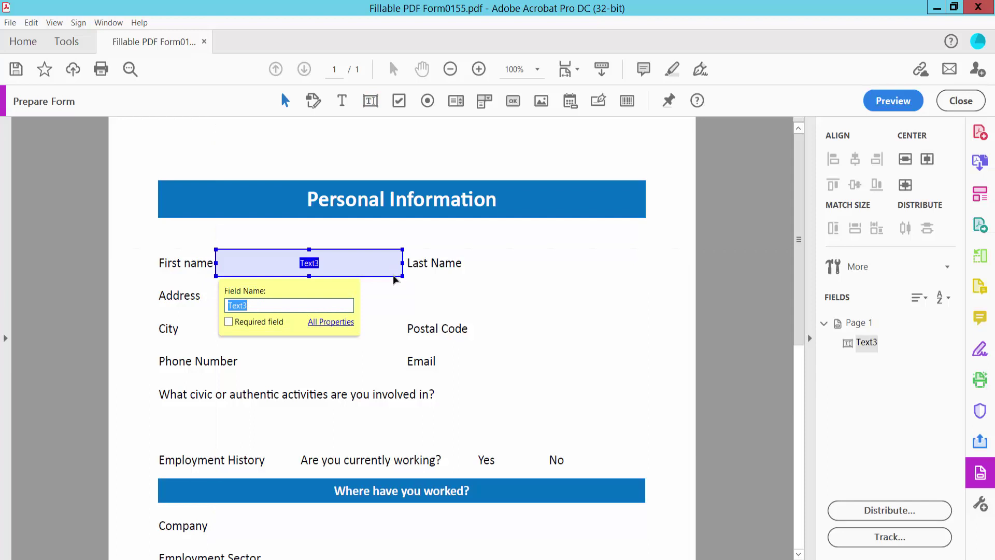
{"action": "right_click", "coordinate": [317, 264]}
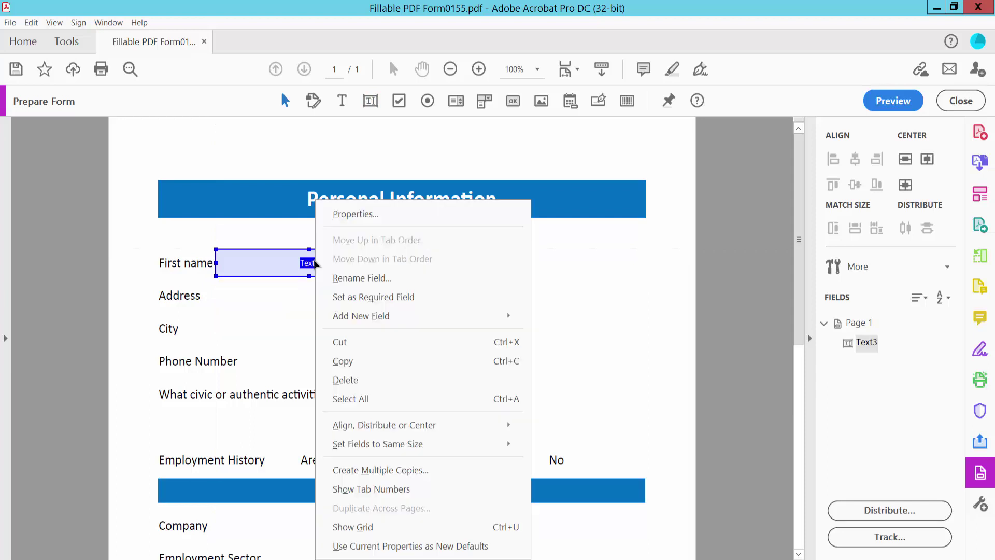
- Set Text3's border colour to a custom teal in its Appearance properties
{"action": "left_click", "coordinate": [353, 215]}
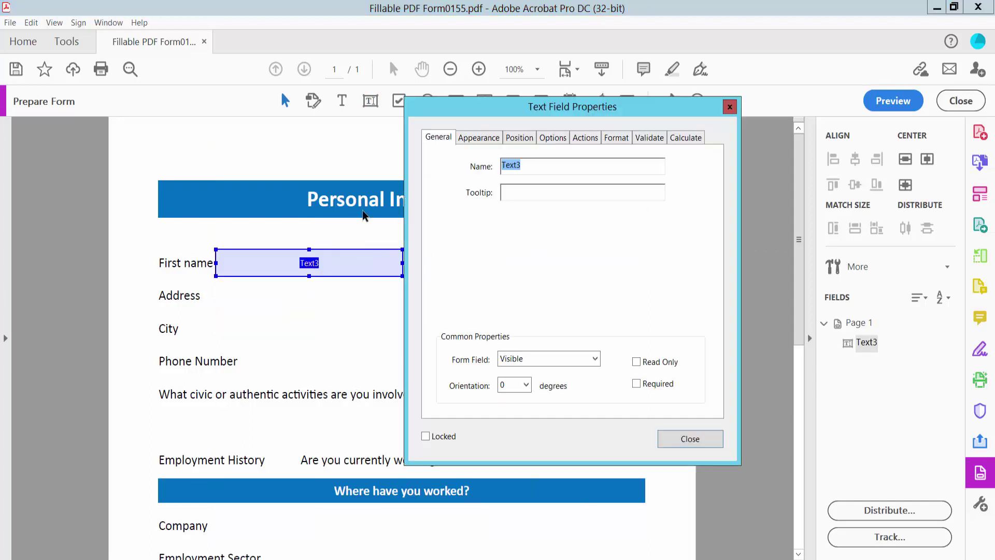
{"action": "left_click", "coordinate": [482, 140]}
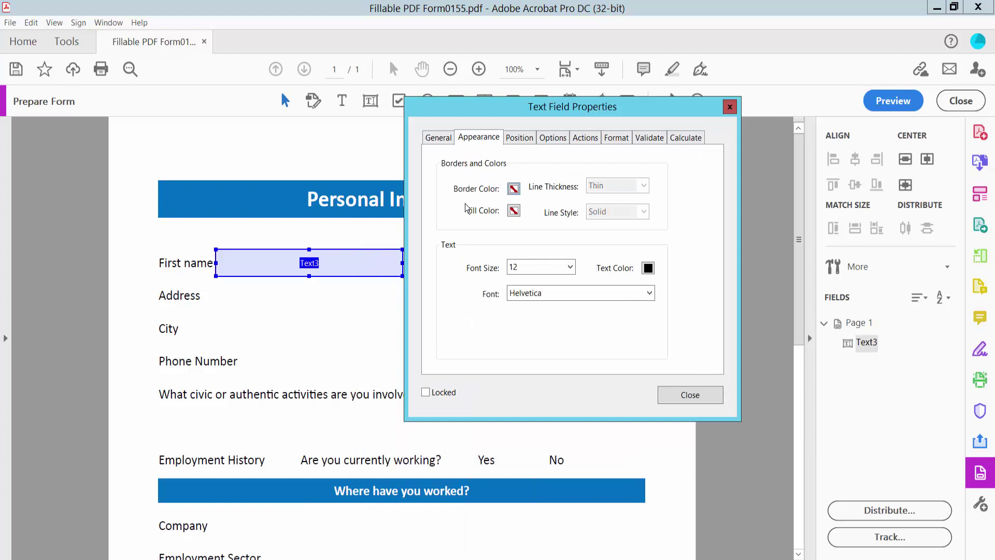
{"action": "left_click", "coordinate": [514, 189]}
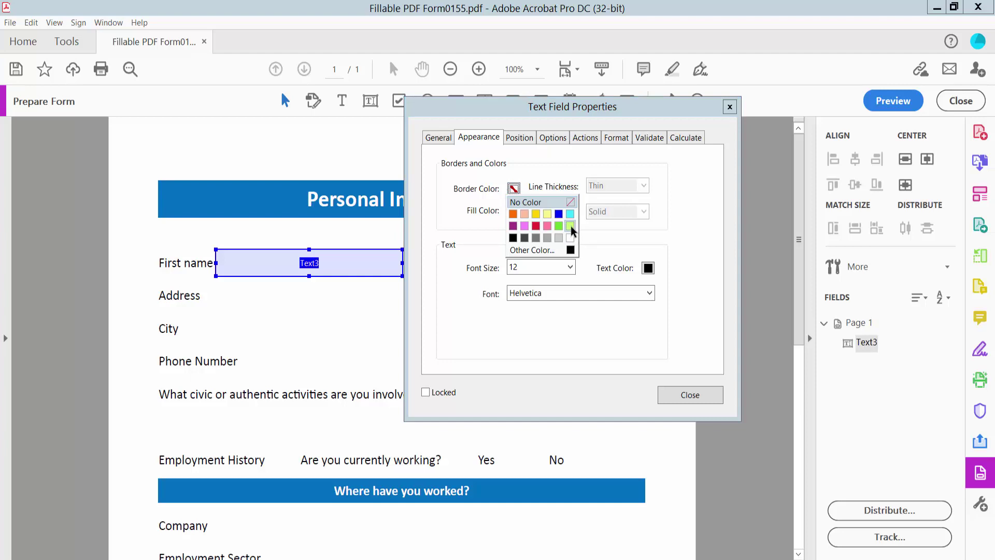
{"action": "left_click", "coordinate": [532, 250]}
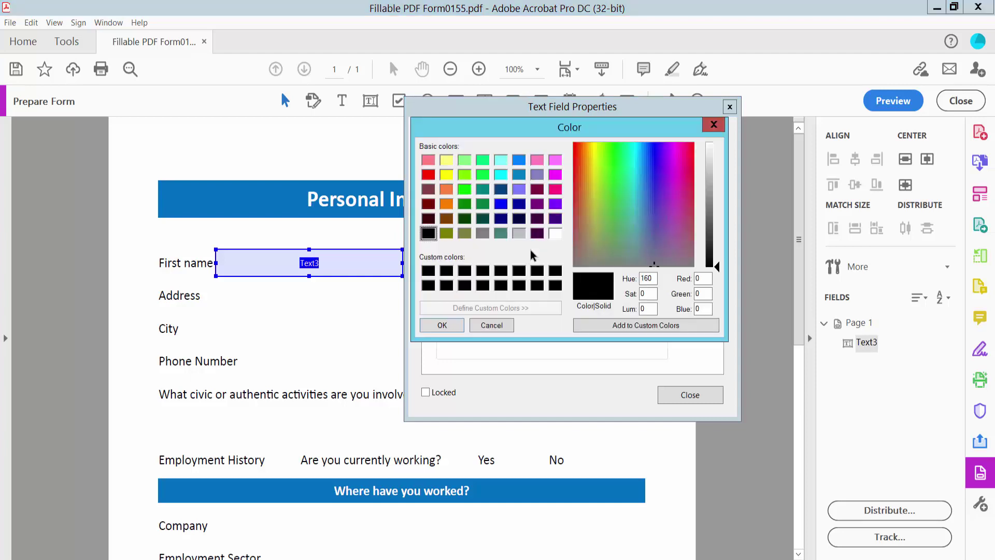
{"action": "left_click", "coordinate": [635, 212]}
{"action": "left_click_drag", "start_coordinate": [642, 204], "coordinate": [635, 197]}
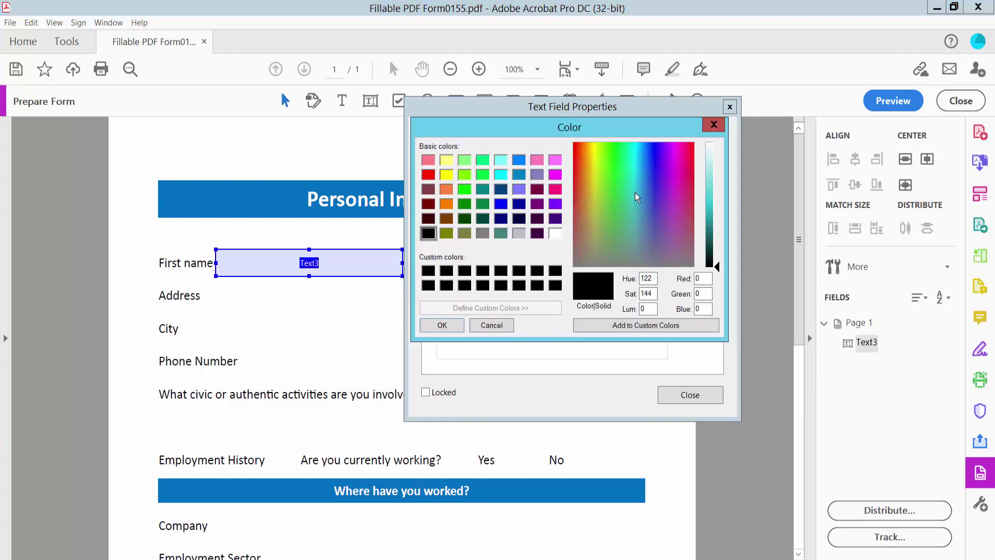
{"action": "left_click", "coordinate": [715, 208]}
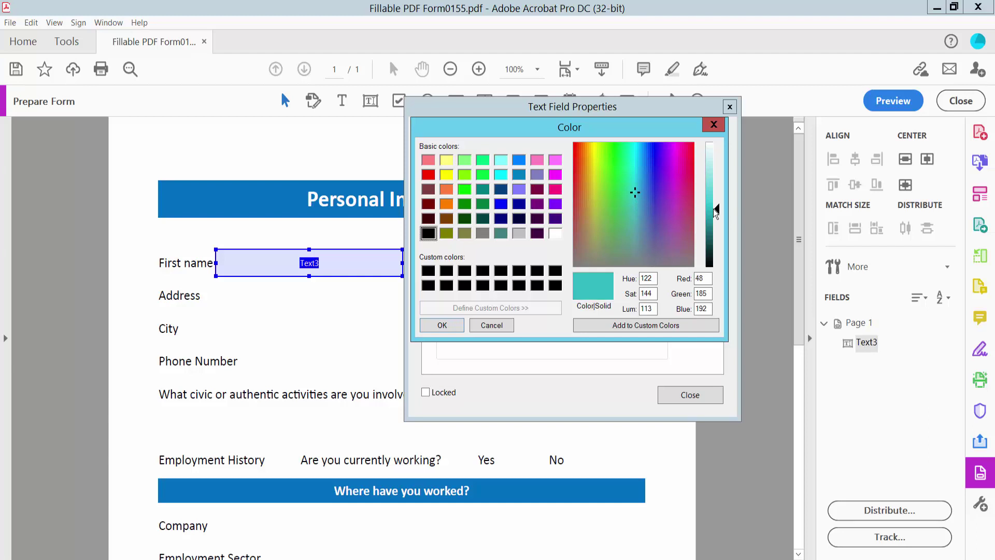
{"action": "left_click", "coordinate": [441, 325]}
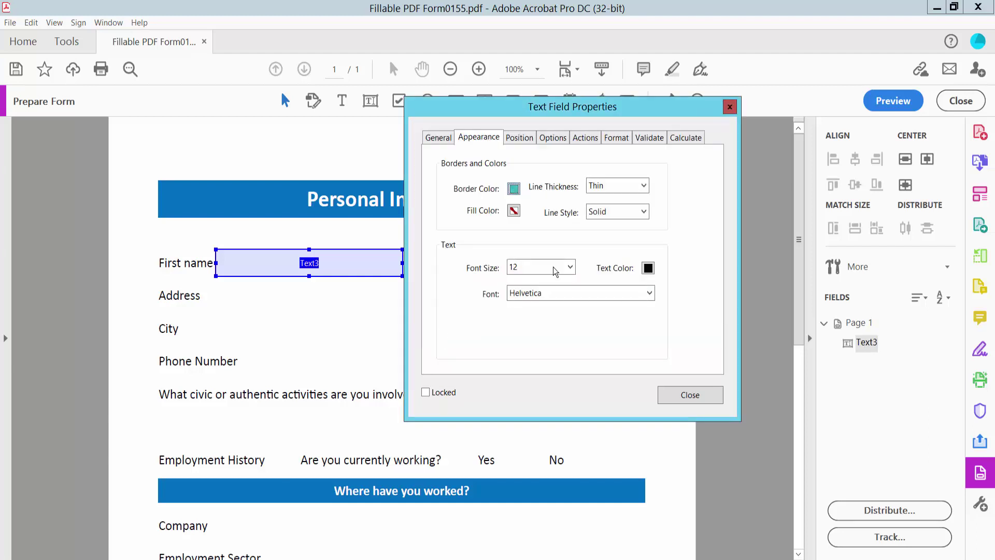
- Set the border line thickness to Thick and the font size to Auto
{"action": "left_click", "coordinate": [643, 187]}
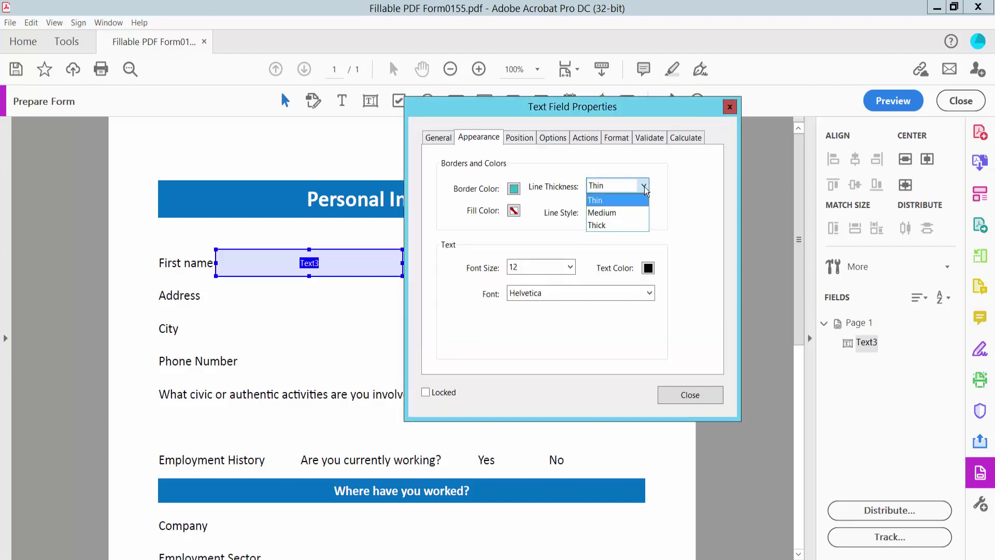
{"action": "left_click", "coordinate": [598, 232]}
{"action": "left_click", "coordinate": [570, 267]}
{"action": "scroll", "coordinate": [544, 310], "scroll_direction": "up", "scroll_amount": 2}
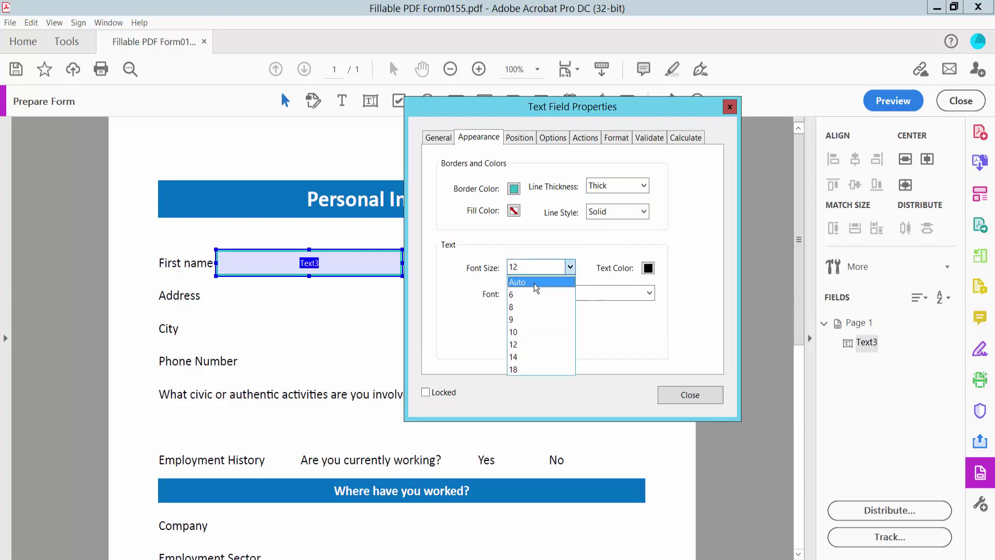
{"action": "left_click", "coordinate": [545, 284]}
- Preview the form and test the First name field by entering 'type here'
{"action": "left_click", "coordinate": [689, 395]}
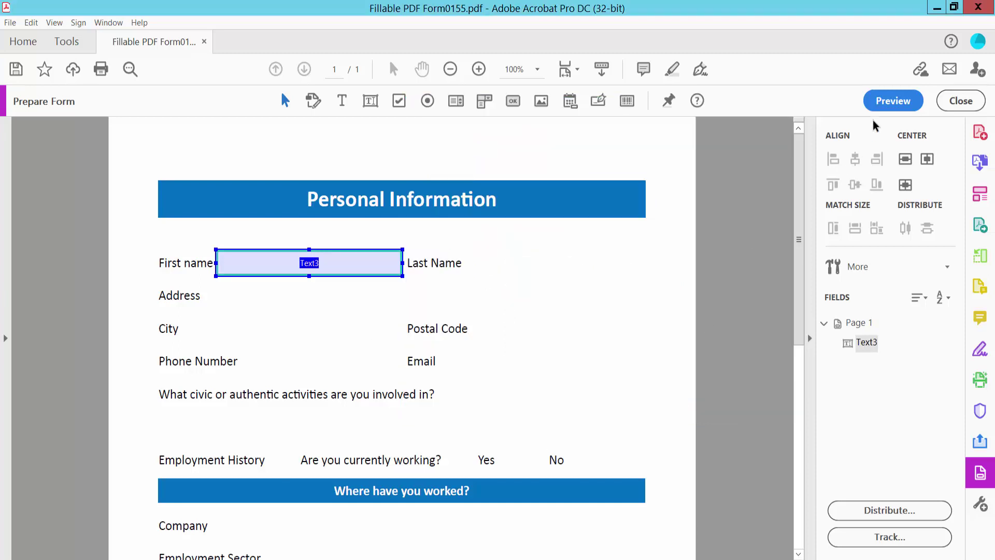
{"action": "left_click", "coordinate": [892, 100]}
{"action": "left_click", "coordinate": [382, 268]}
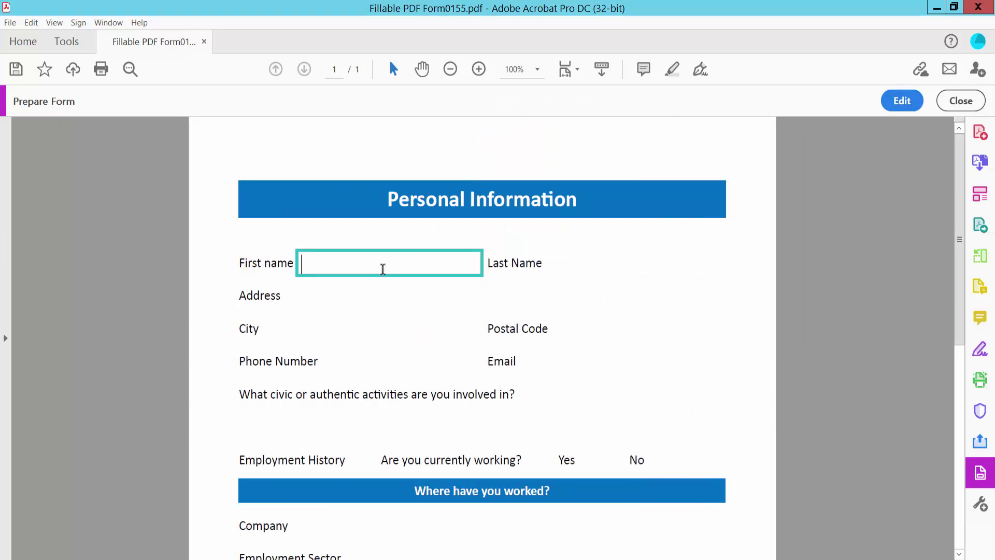
{"action": "type", "text": "type h"}
{"action": "type", "text": "er"}
{"action": "type", "text": "e tex"}
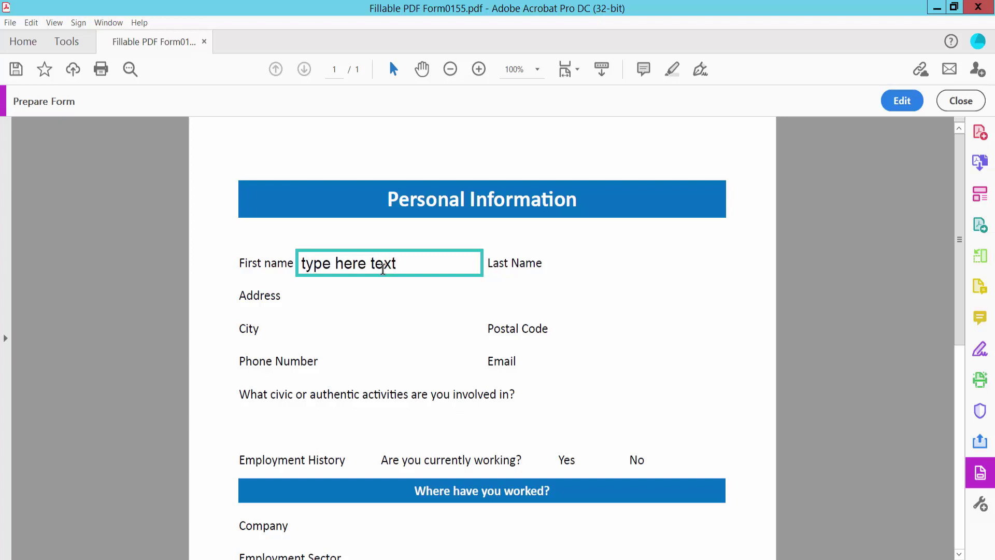
{"action": "type", "text": "t"}
{"action": "left_click", "coordinate": [434, 322]}
{"action": "left_click", "coordinate": [383, 263]}
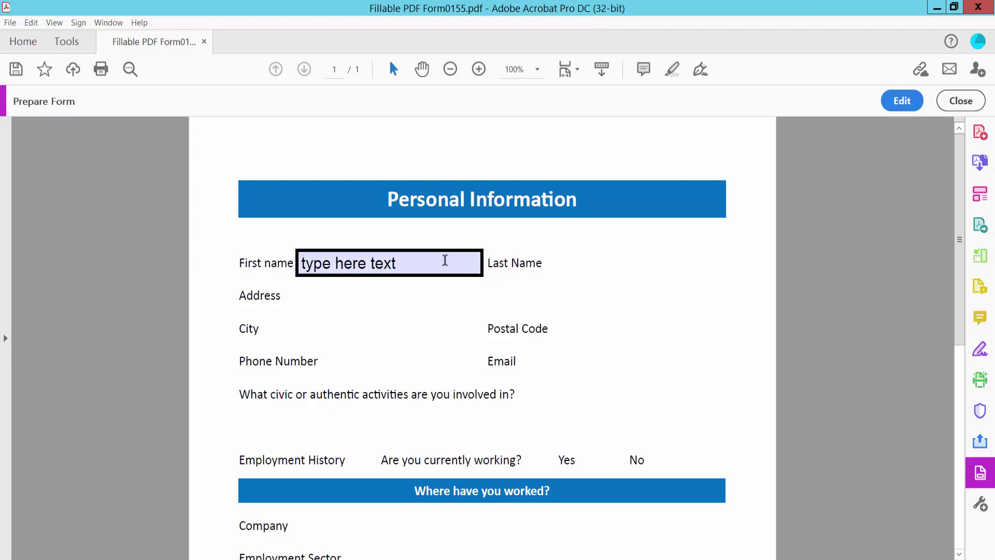
{"action": "left_click", "coordinate": [902, 100]}
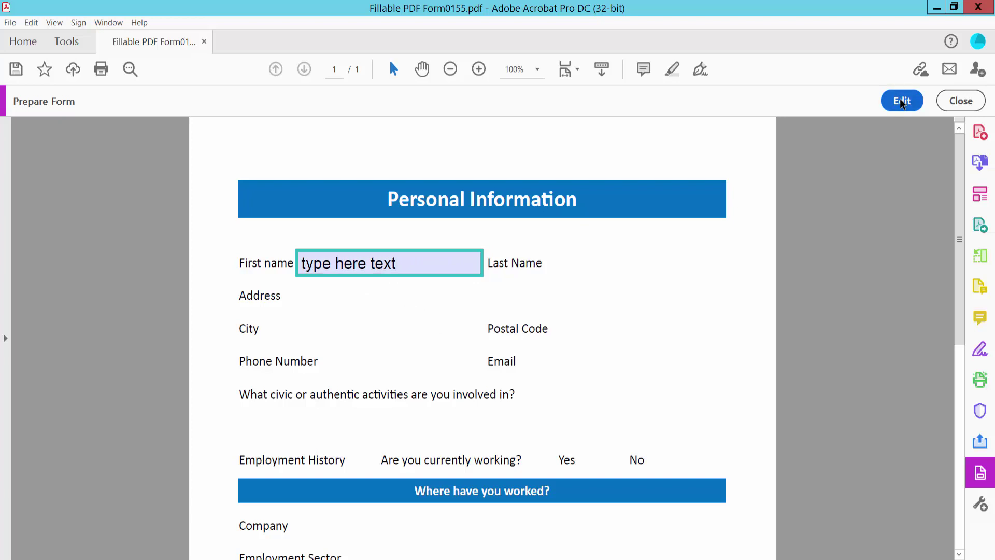
- Recolour Text3's border from teal to green, then close Prepare Form
{"action": "right_click", "coordinate": [349, 264]}
{"action": "left_click", "coordinate": [383, 224]}
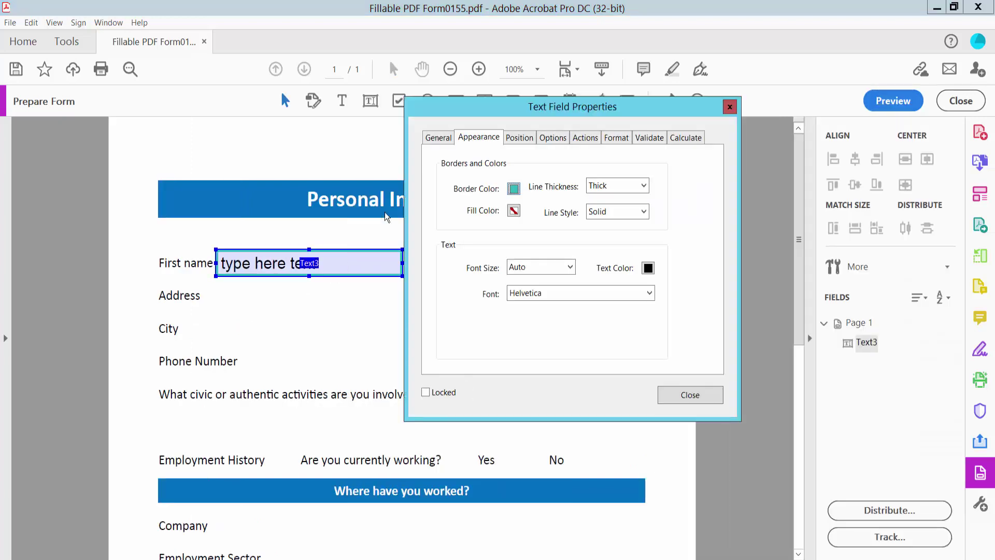
{"action": "left_click", "coordinate": [513, 189]}
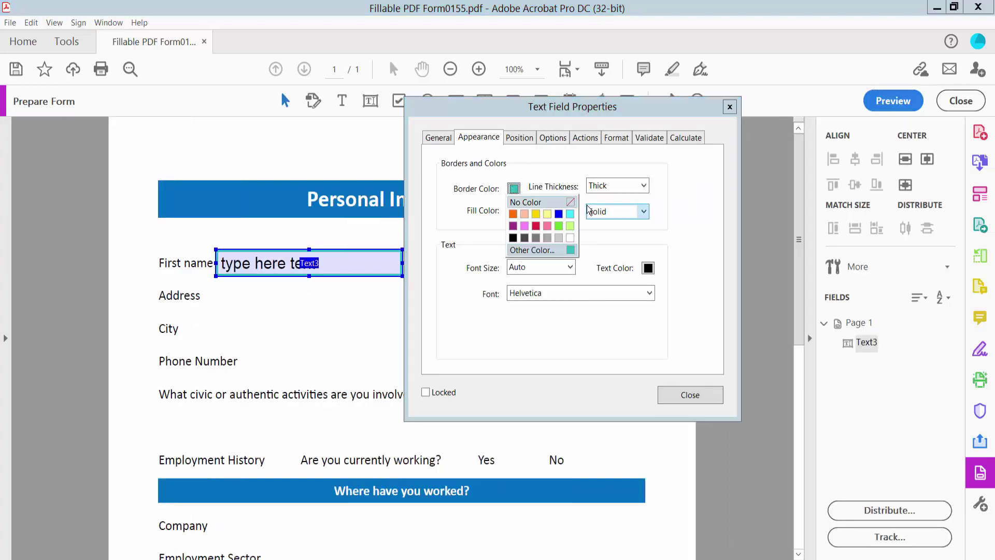
{"action": "left_click", "coordinate": [536, 200]}
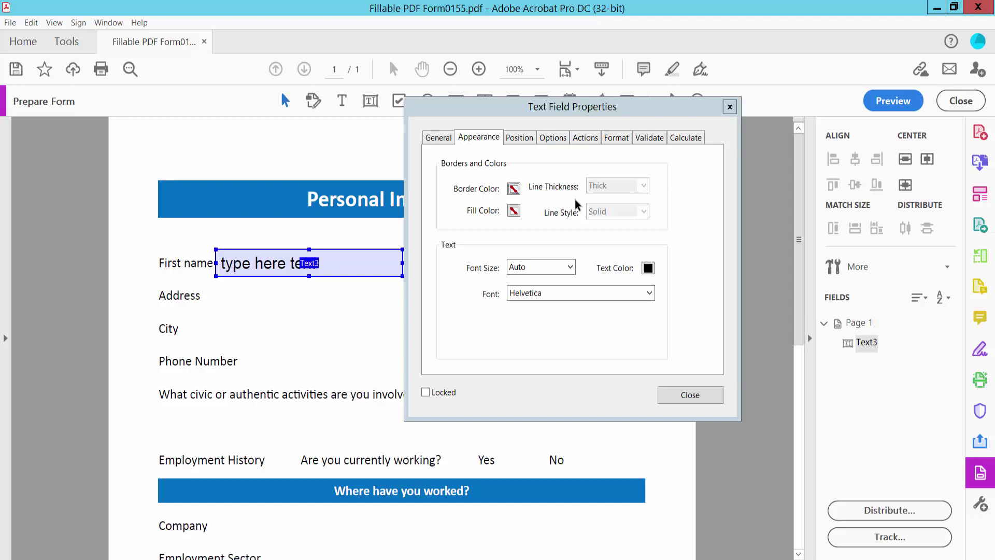
{"action": "left_click", "coordinate": [513, 188]}
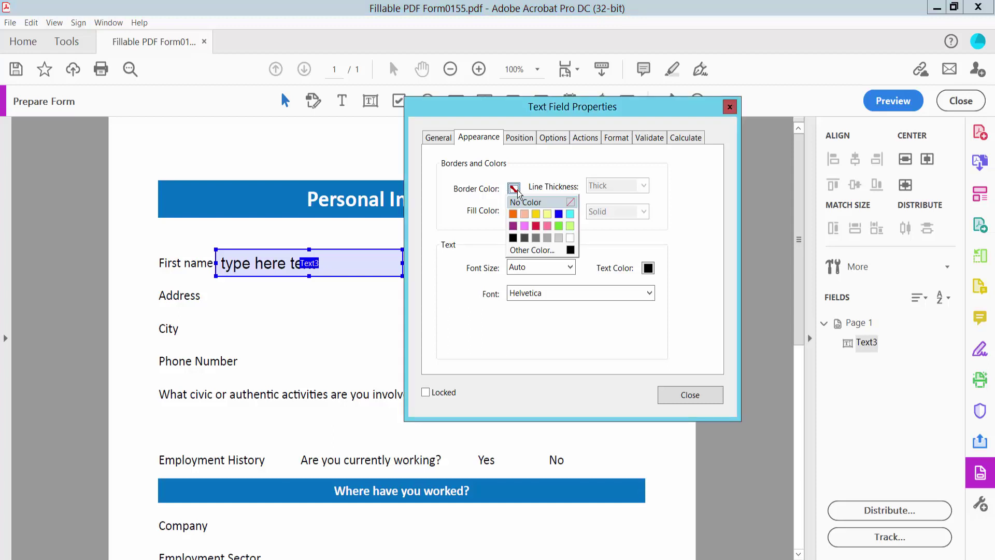
{"action": "left_click", "coordinate": [558, 226]}
{"action": "left_click", "coordinate": [689, 394]}
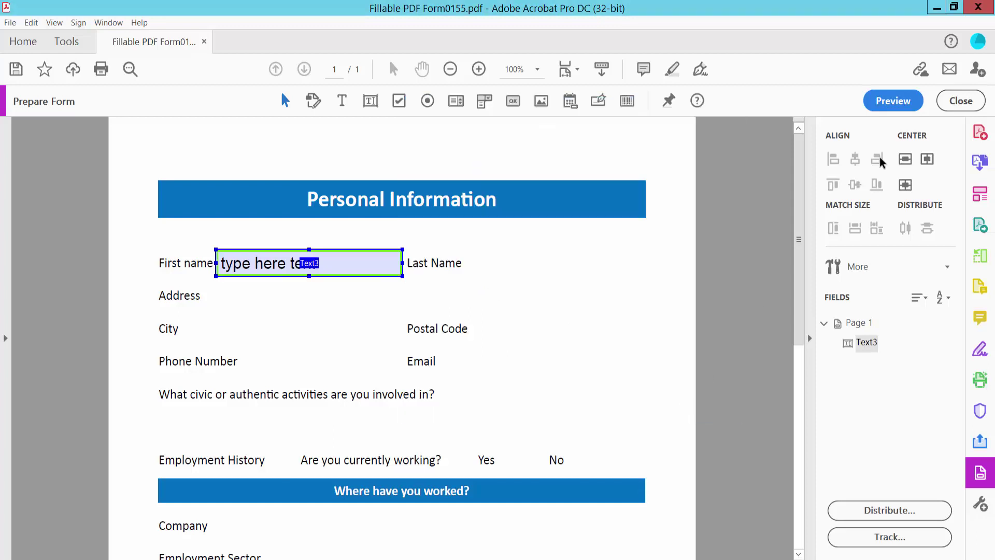
{"action": "left_click", "coordinate": [961, 100]}
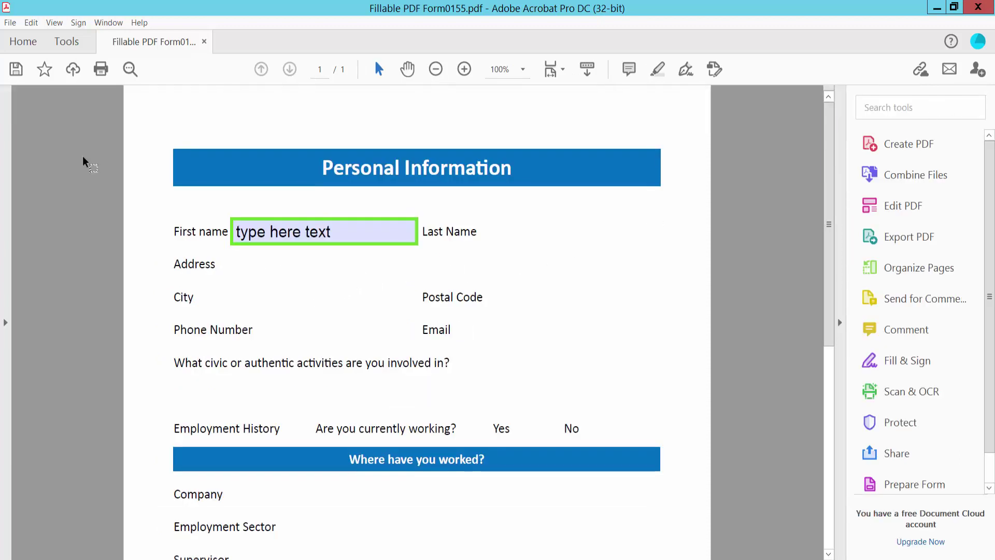
- Open the File menu to reach the Save command
{"action": "left_click", "coordinate": [11, 23]}
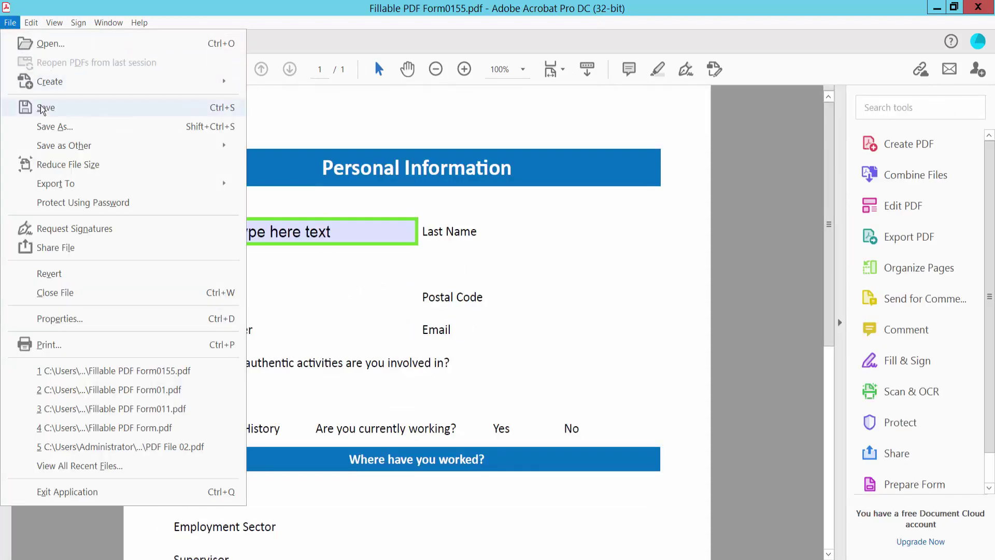